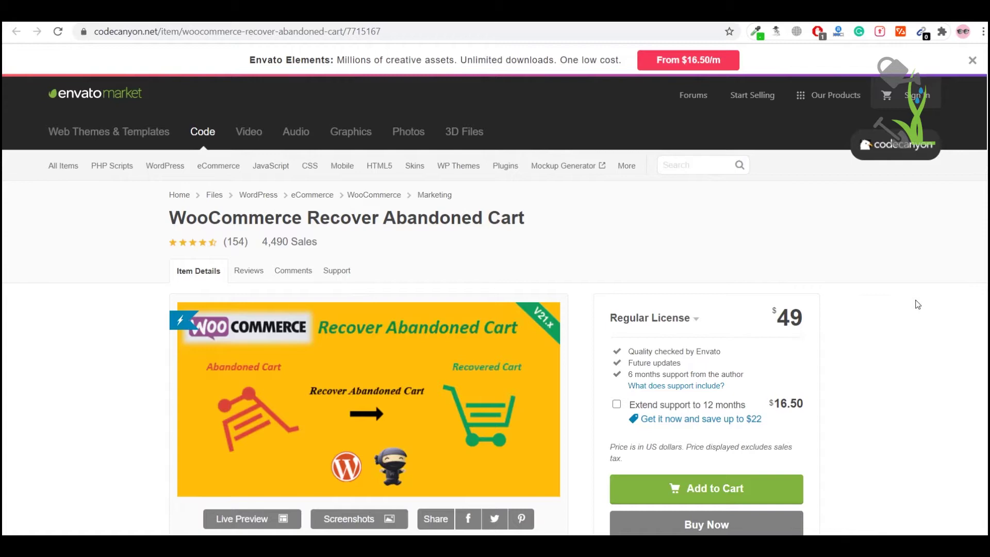
Load the Print store's homepage in a new tab from the autocompleted address, then scroll the storefront
scroll(917, 304, "down", 5)
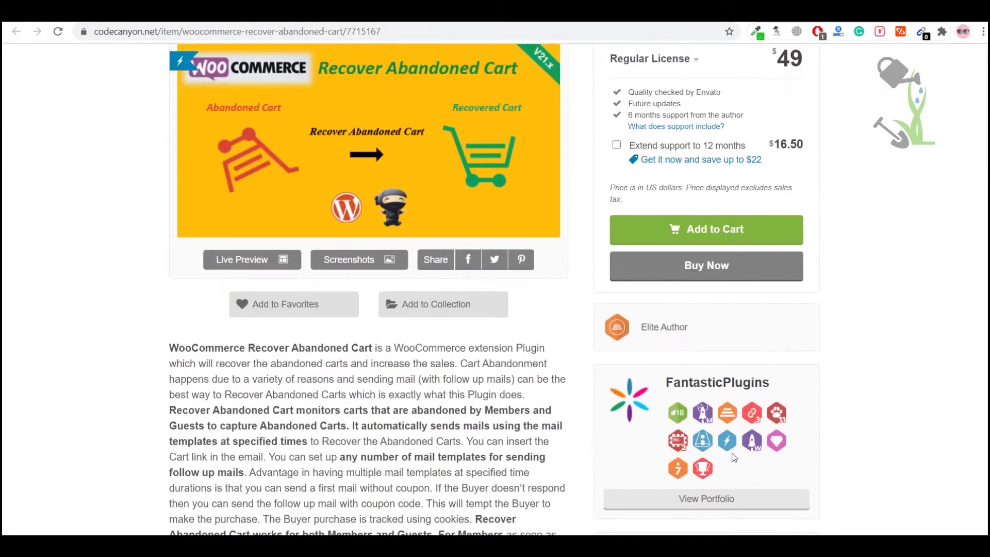
scroll(617, 361, "up", 5)
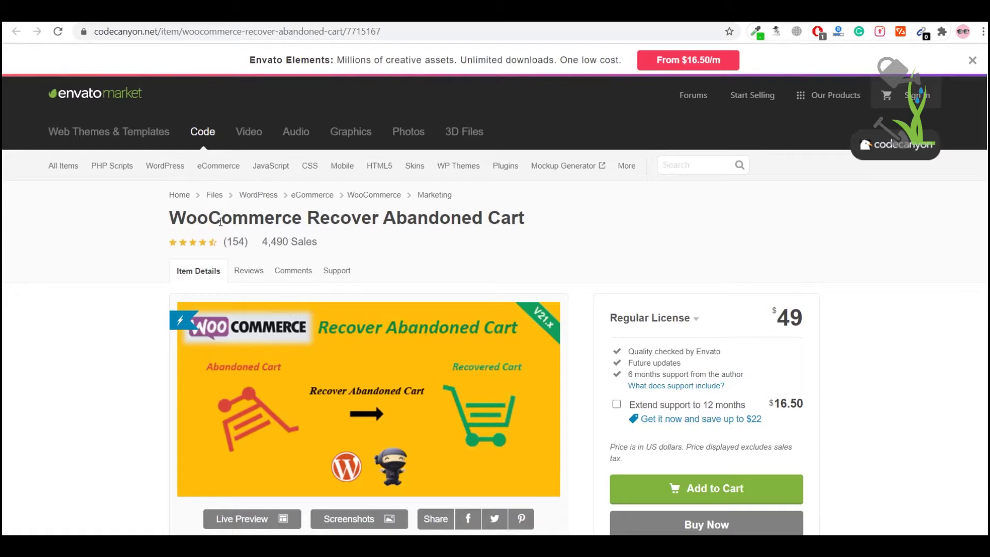
scroll(581, 360, "down", 8)
scroll(583, 363, "up", 9)
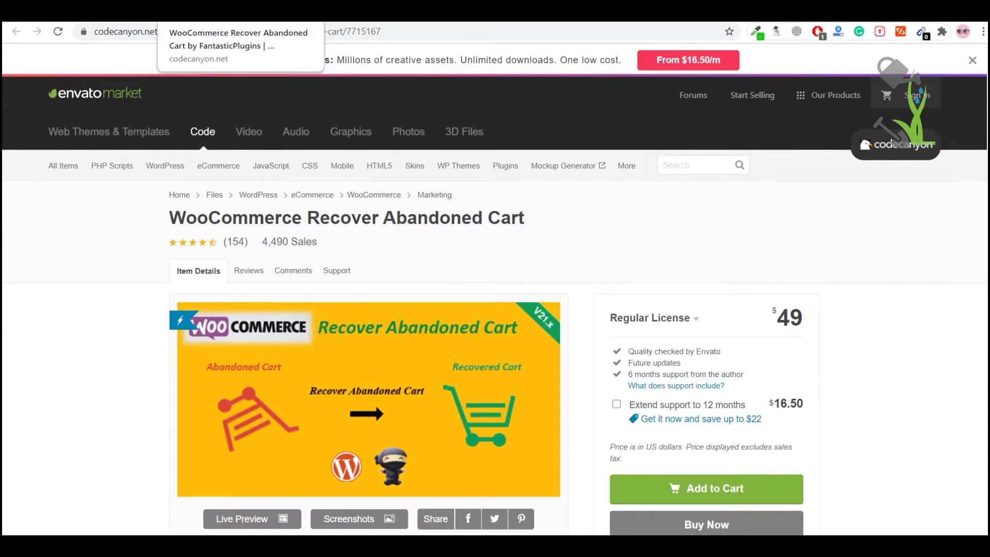
key("ctrl+t")
type("youtube.srmehranclub.com")
key("Return")
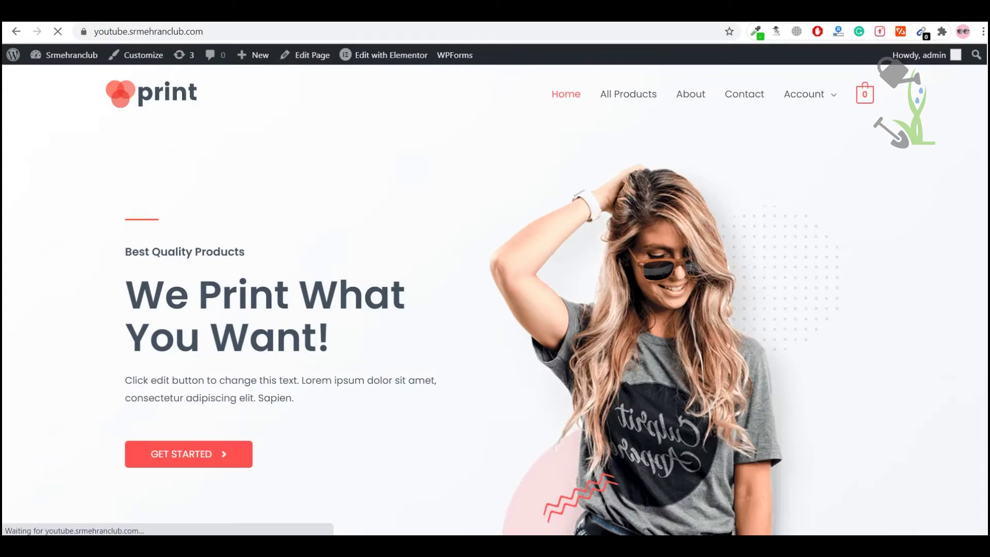
scroll(534, 292, "down", 20)
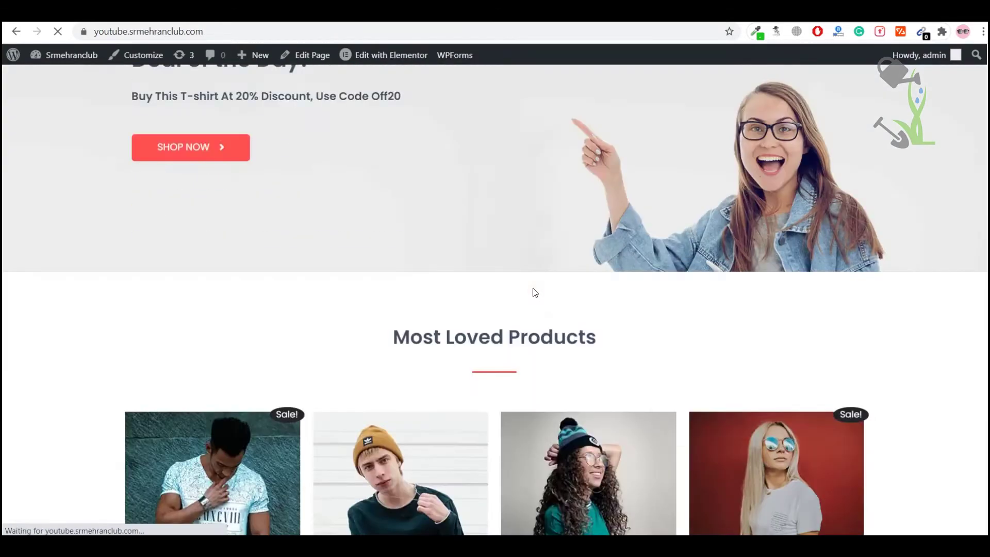
scroll(532, 288, "down", 15)
scroll(533, 289, "up", 18)
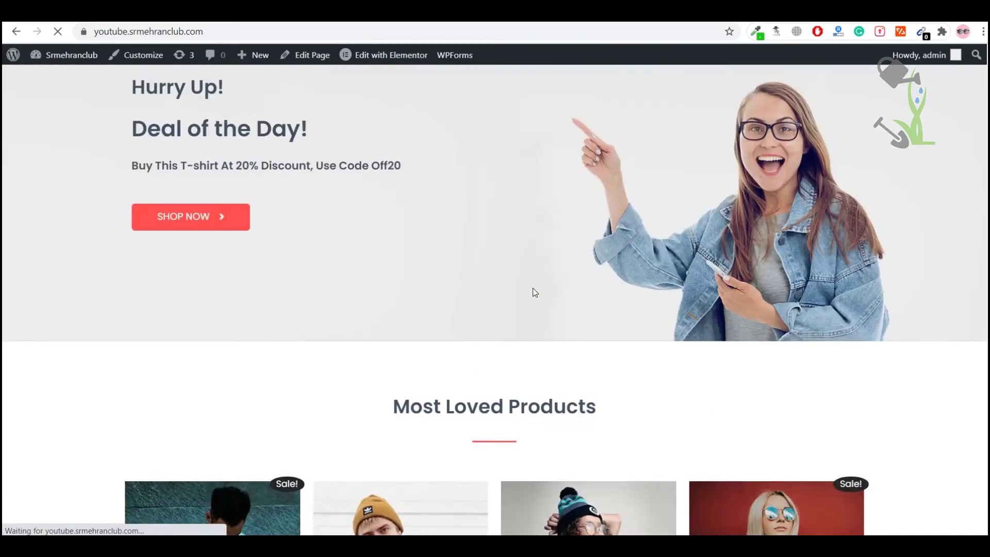
scroll(533, 292, "up", 15)
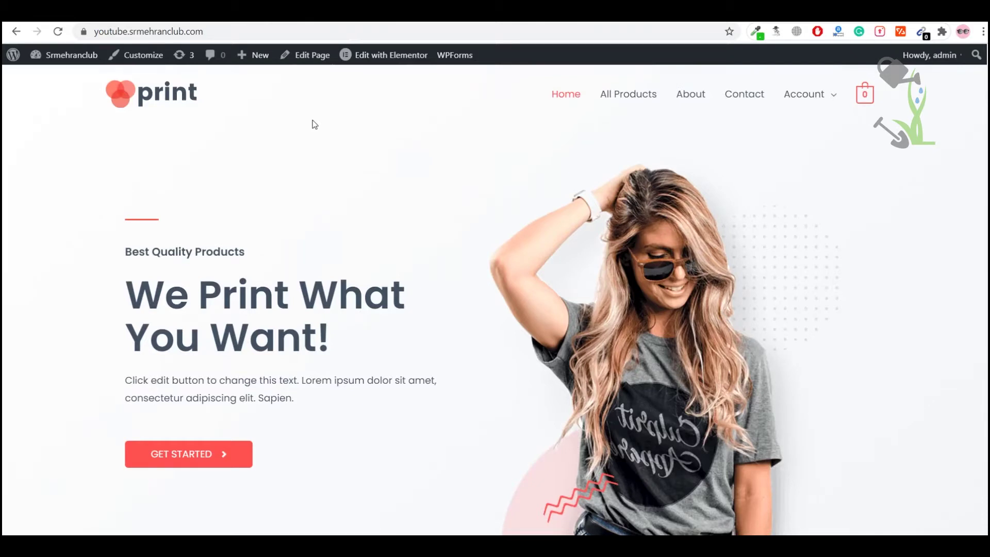
Switch the address to the site's wp-admin Dashboard and look over its welcome panel and widgets
left_click(278, 28)
left_click(279, 27)
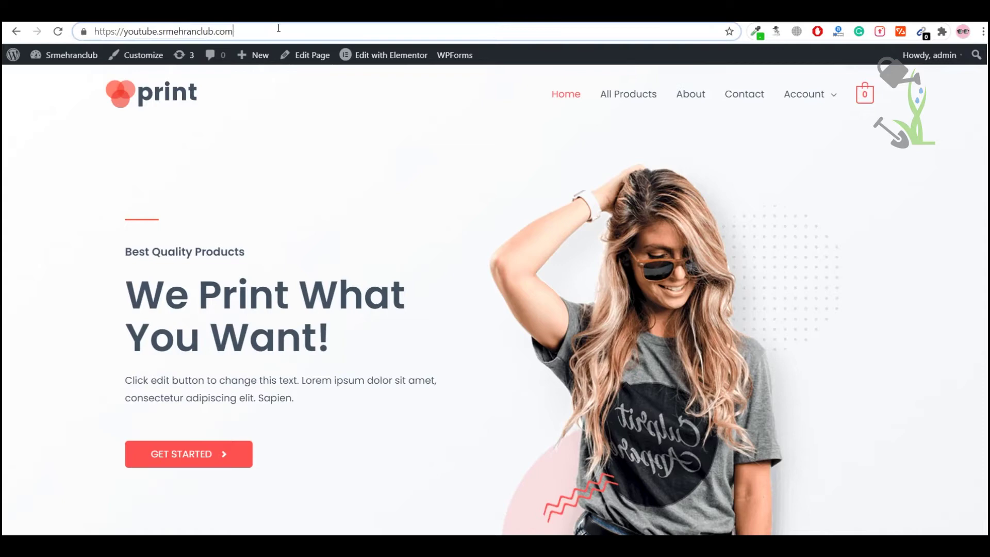
type("/login")
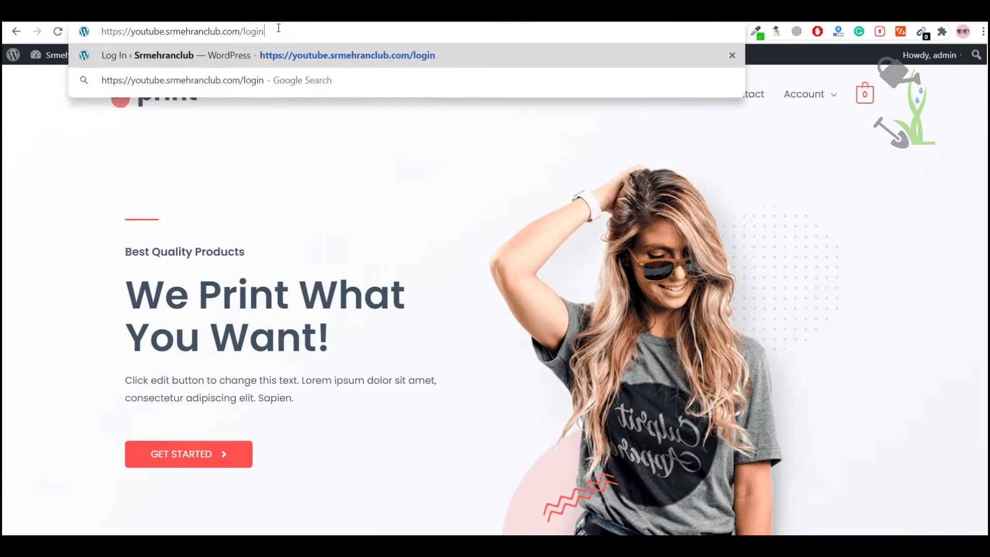
key("BackSpace")
key("BackSpace")
key("BackSpace")
key("BackSpace")
key("BackSpace")
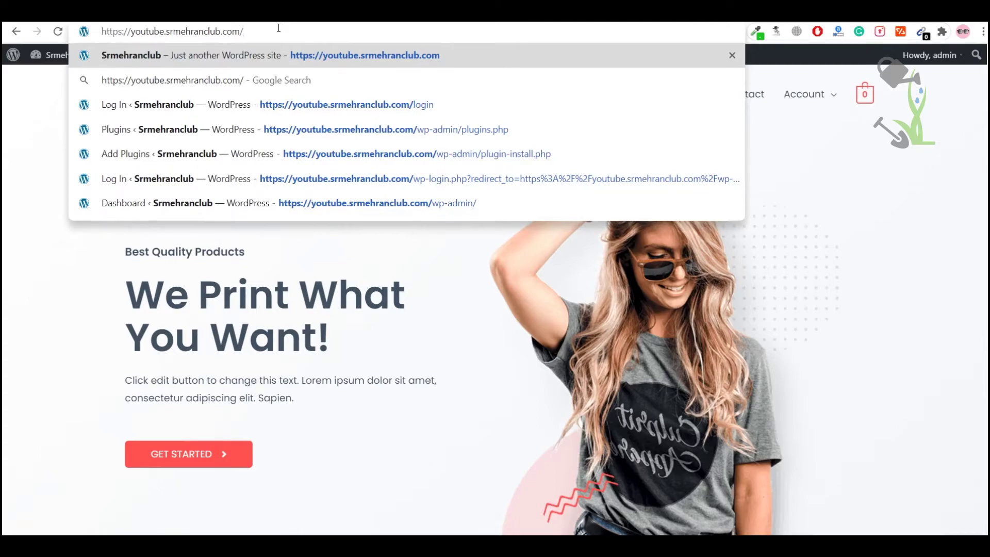
left_click(207, 203)
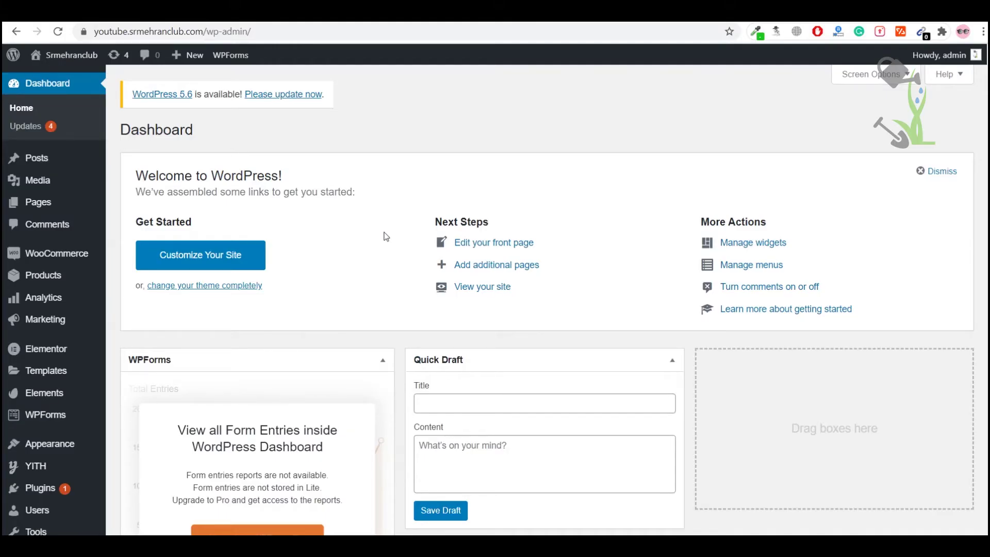
scroll(386, 236, "down", 7)
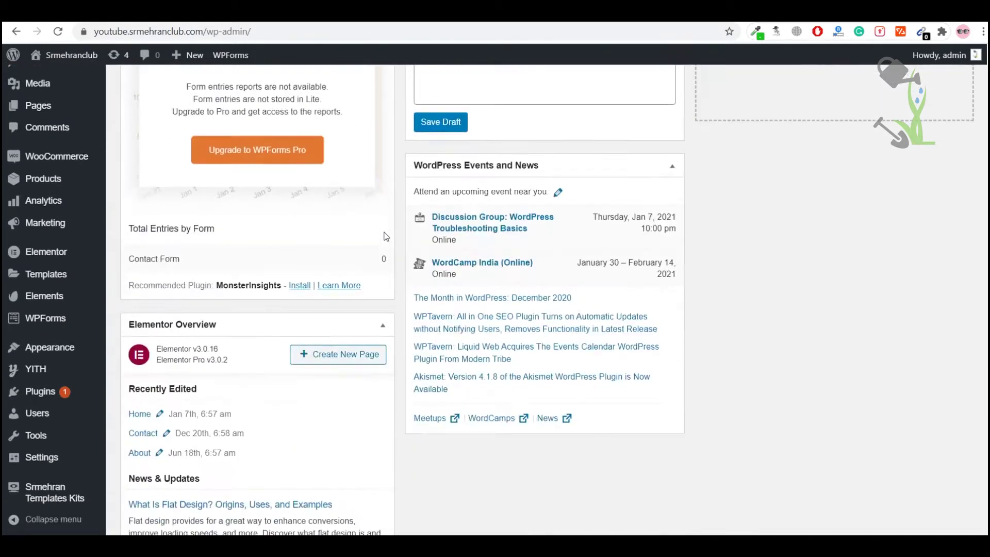
scroll(386, 236, "up", 7)
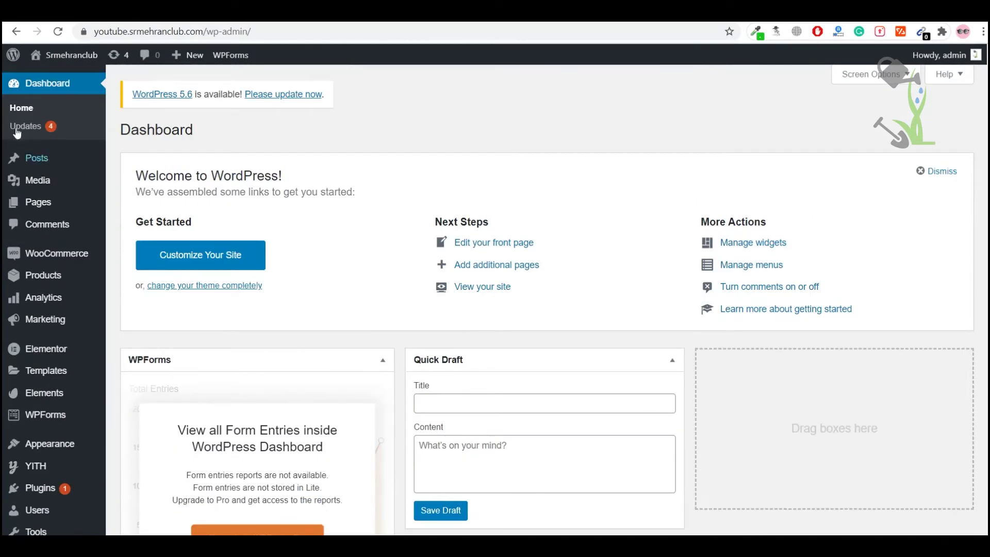
scroll(5, 144, "down", 7)
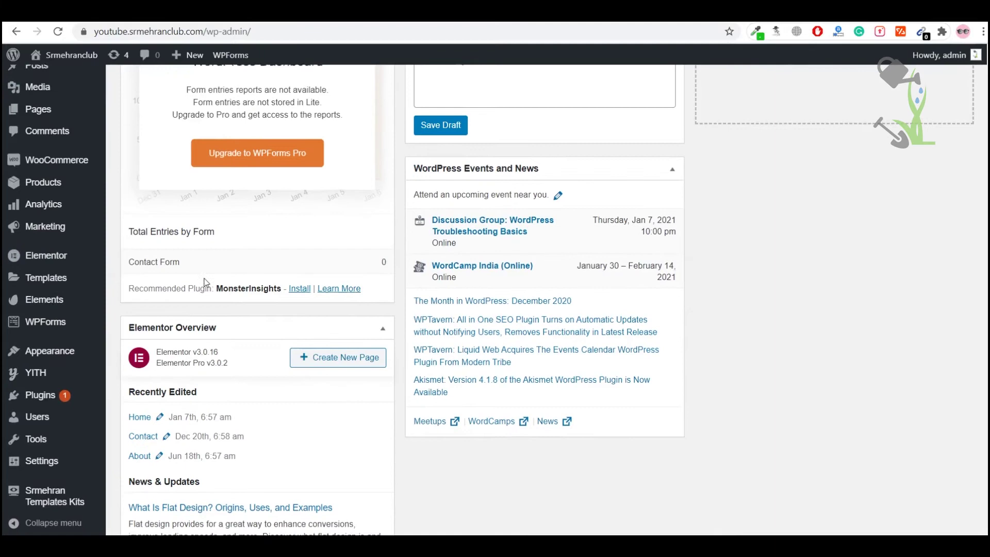
scroll(205, 282, "up", 7)
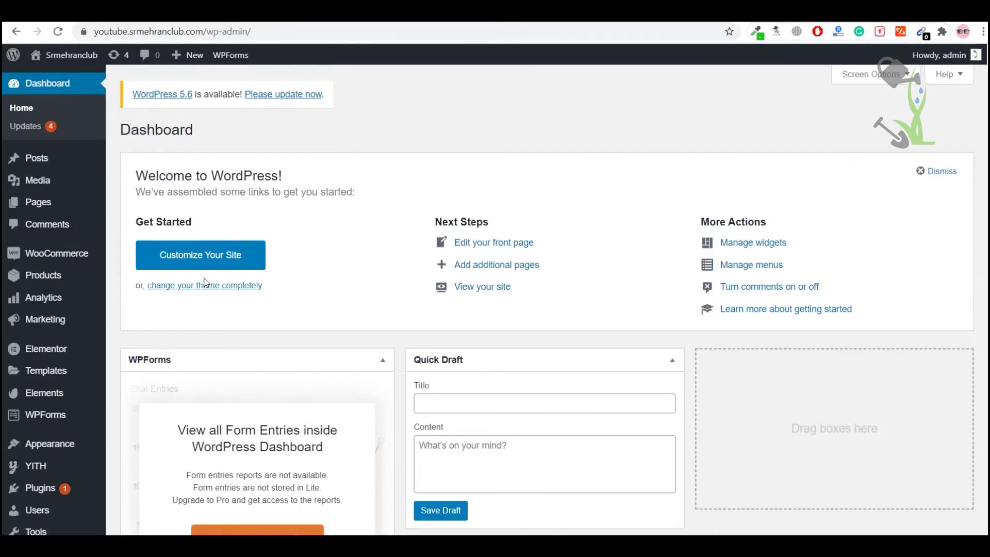
scroll(205, 283, "down", 5)
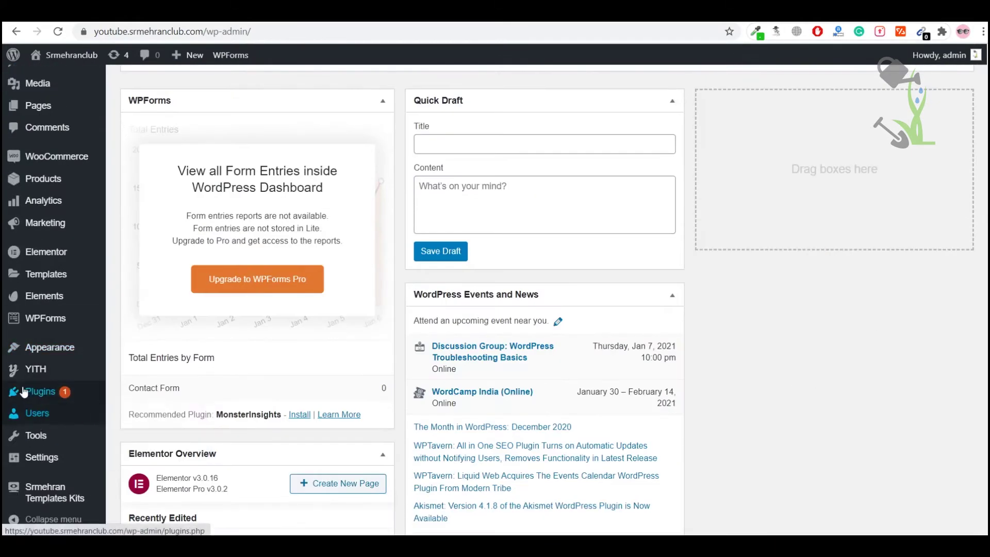
mouse_move(31, 400)
scroll(31, 401, "down", 1)
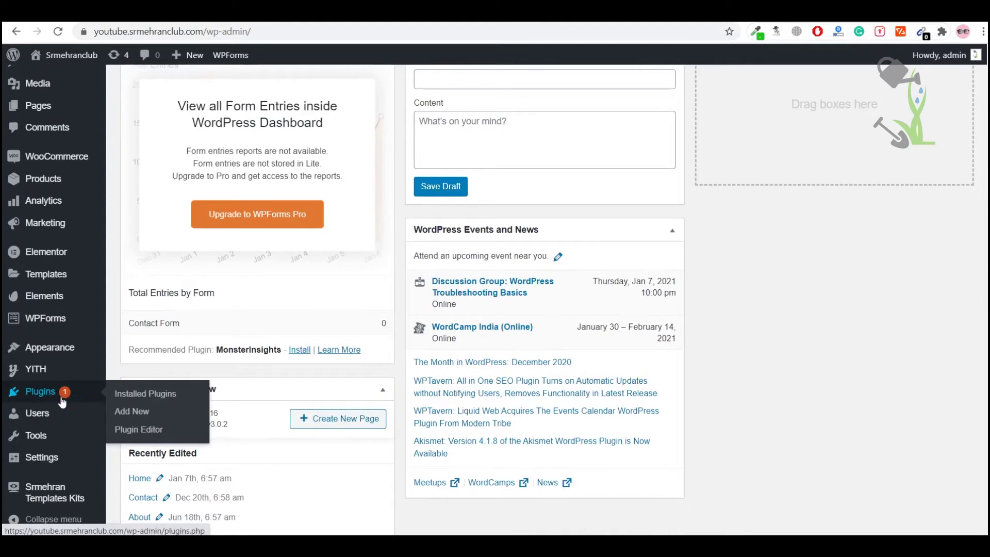
Go to Plugins > Add New and show the Upload Plugin panel for a .zip file
left_click(132, 412)
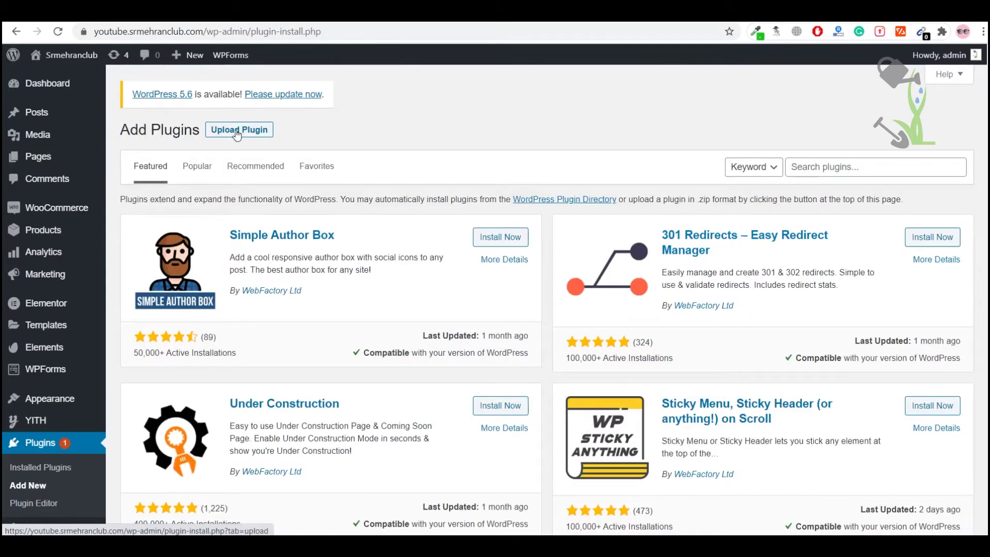
left_click(237, 133)
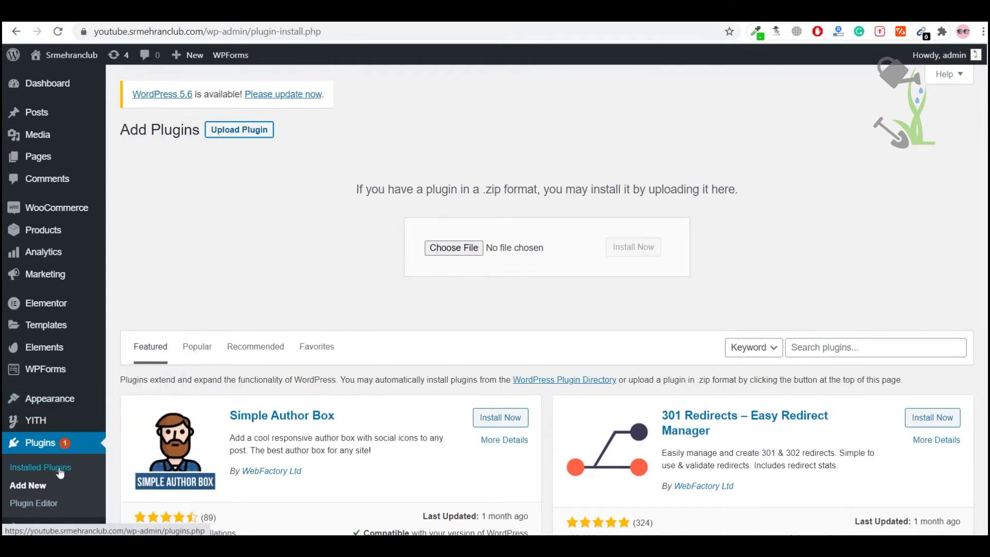
Find WooCommerce Cart Abandonment Recovery in Installed Plugins and activate it
left_click(41, 467)
scroll(393, 261, "down", 4)
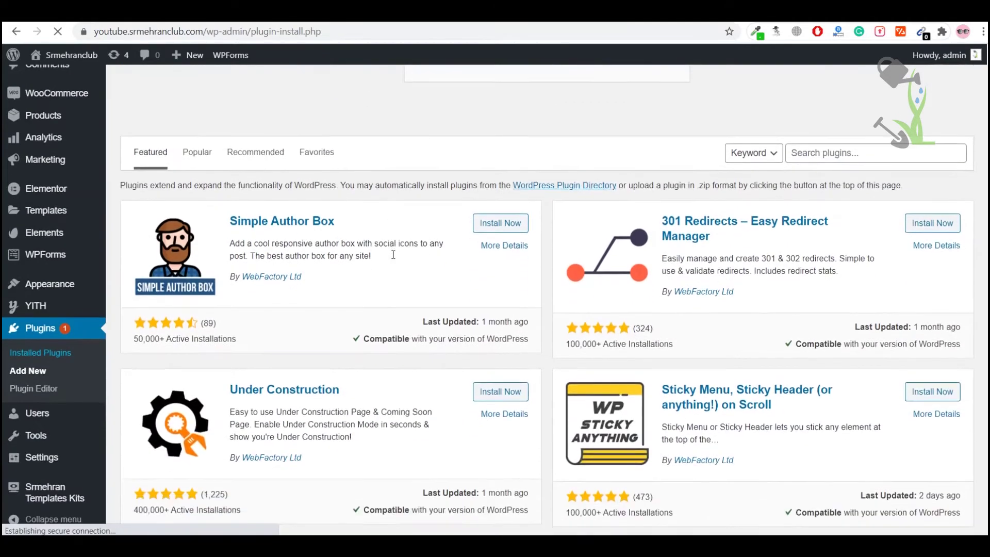
scroll(394, 259, "up", 4)
scroll(418, 271, "down", 1)
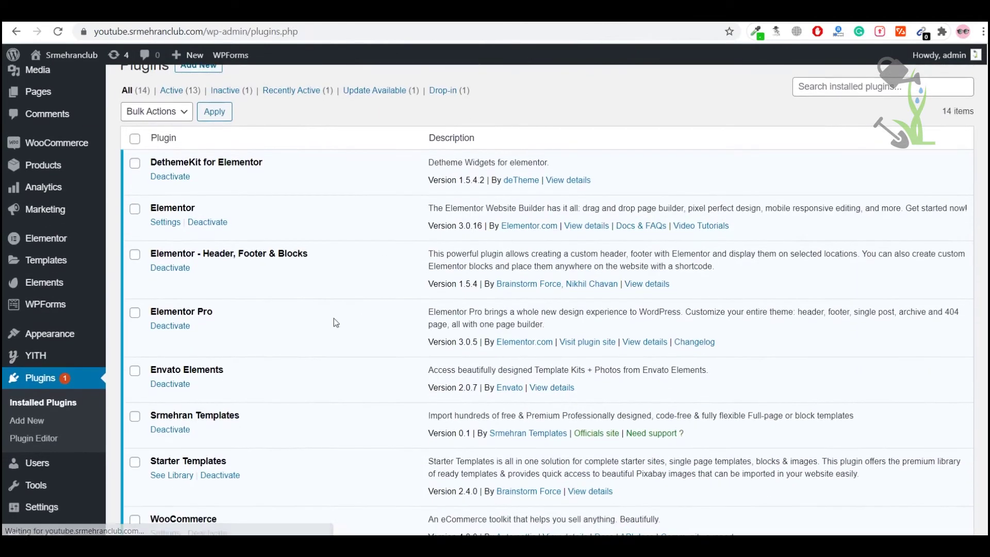
scroll(376, 382, "up", 1)
scroll(376, 382, "down", 4)
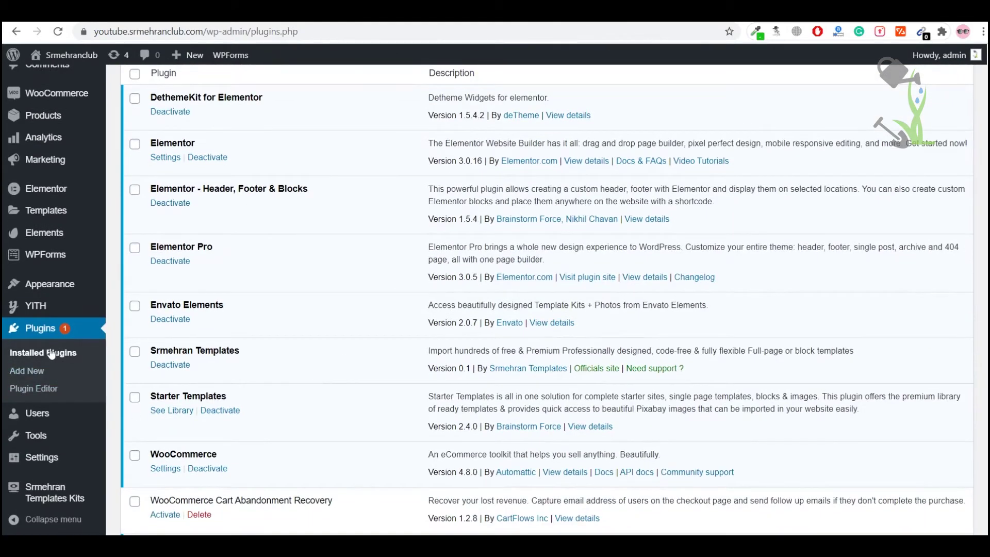
scroll(261, 369, "down", 4)
left_click_drag(150, 370, 304, 367)
left_click(164, 384)
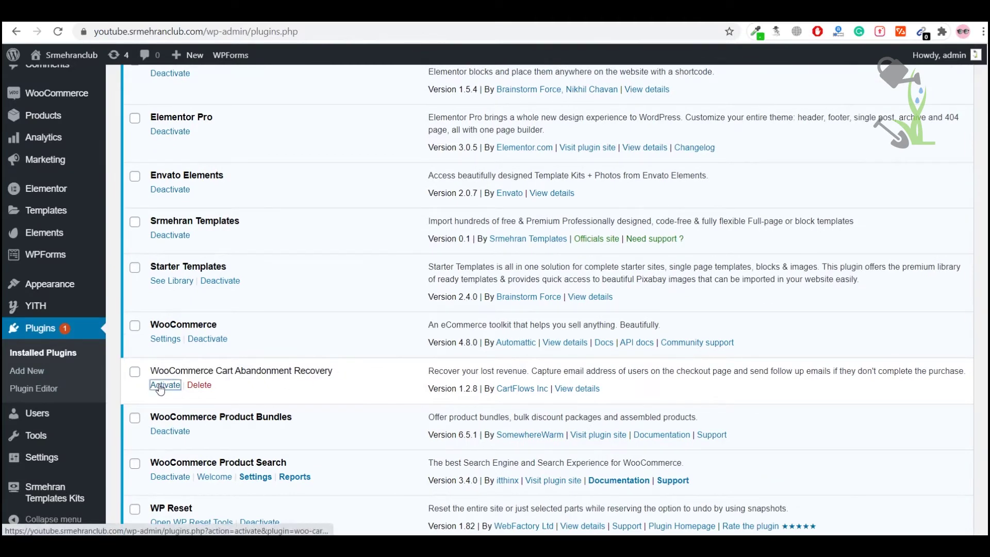
scroll(396, 325, "up", 5)
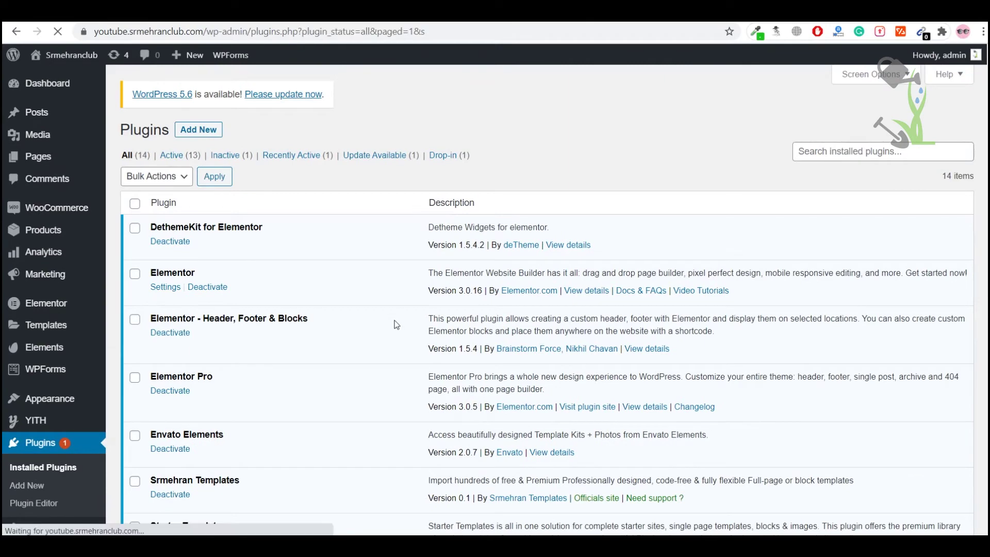
Go to WooCommerce > Cart Abandonment to view the recovery report with zero orders
scroll(397, 330, "down", 2)
scroll(395, 342, "up", 2)
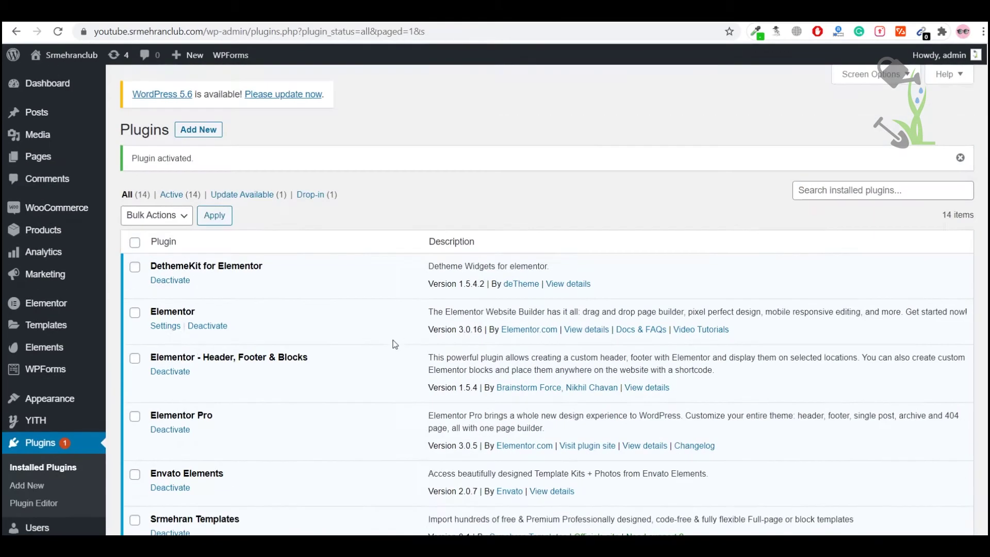
mouse_move(76, 213)
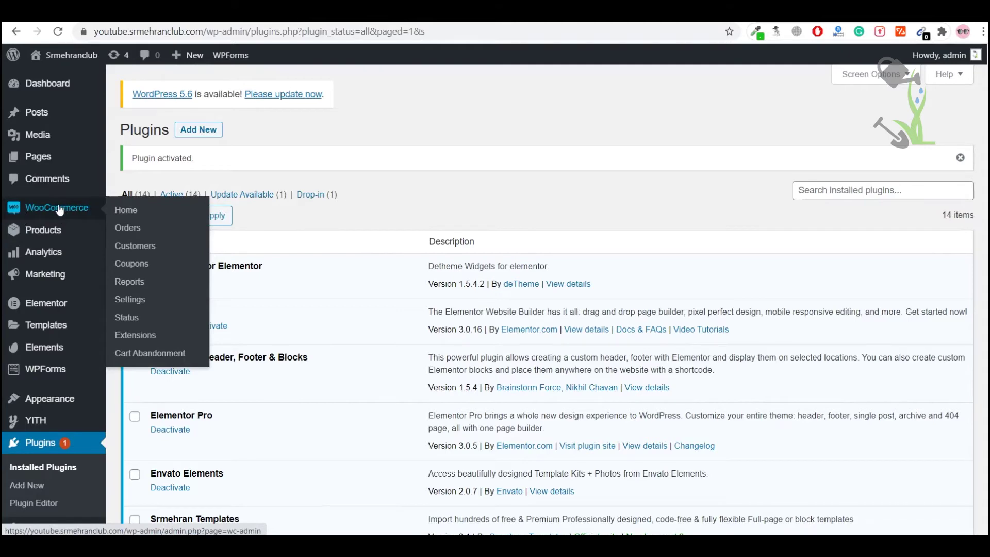
left_click(149, 352)
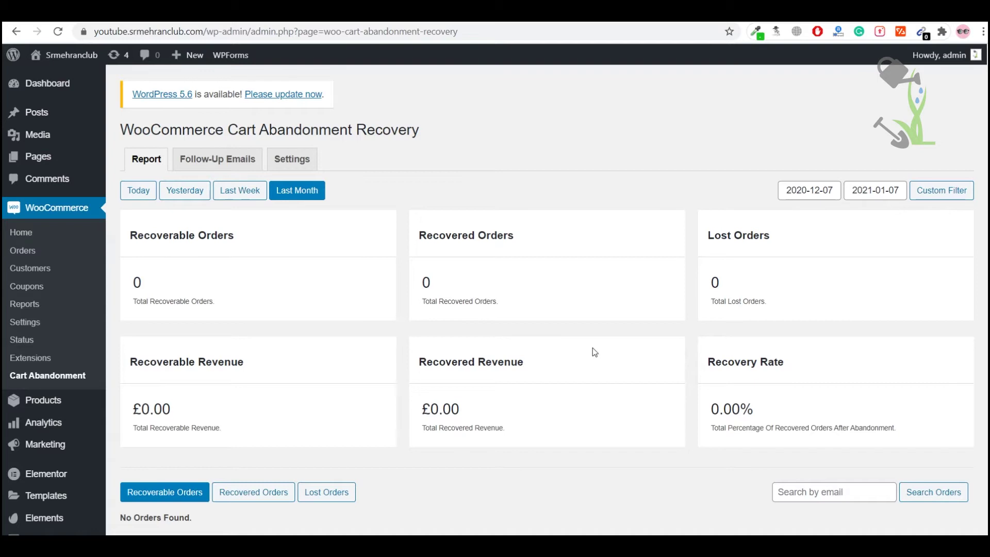
Review the three Follow-Up Emails templates' subjects and delays: 30 minutes, 1 day, 3 days
left_click(220, 160)
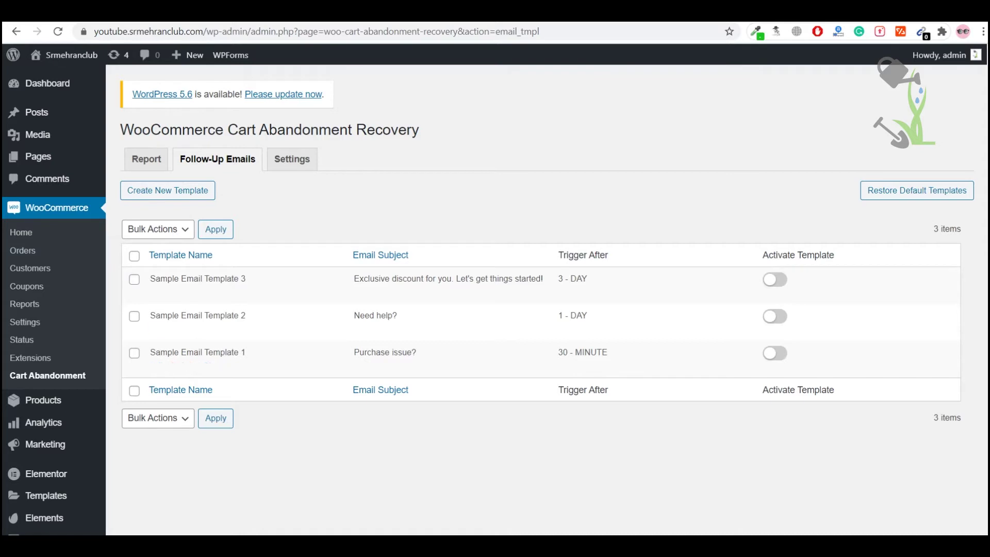
left_click_drag(608, 355, 558, 355)
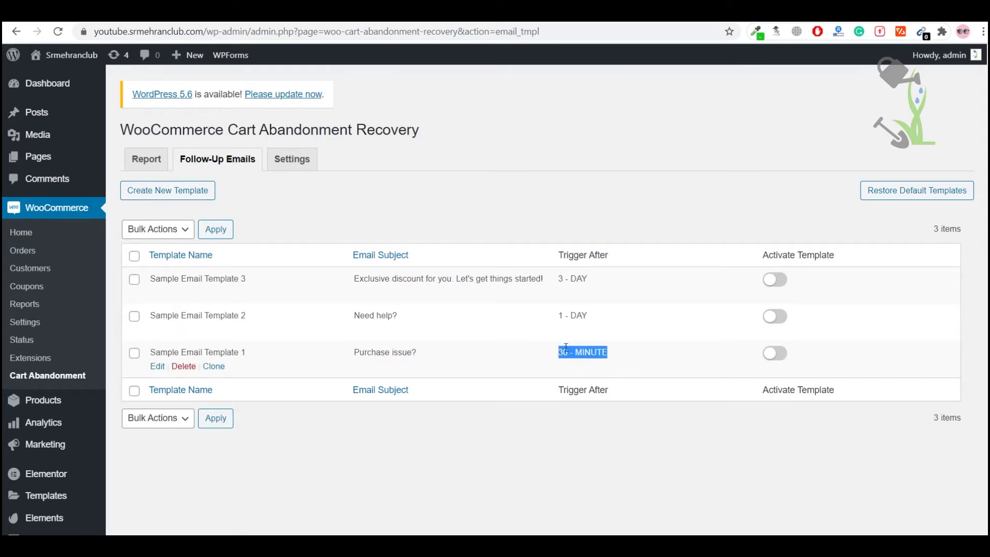
left_click(576, 353)
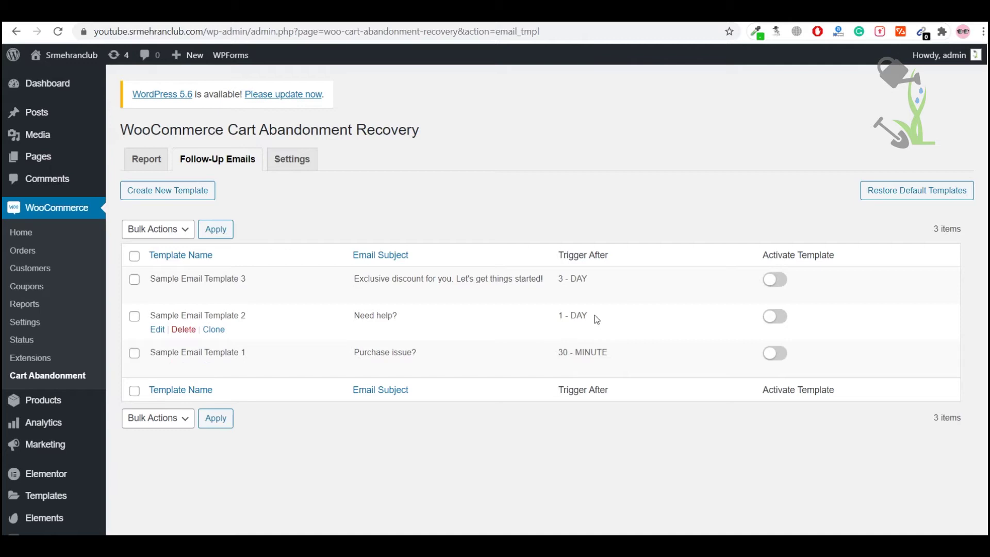
left_click_drag(594, 316, 553, 315)
left_click(563, 317)
triple_click(366, 316)
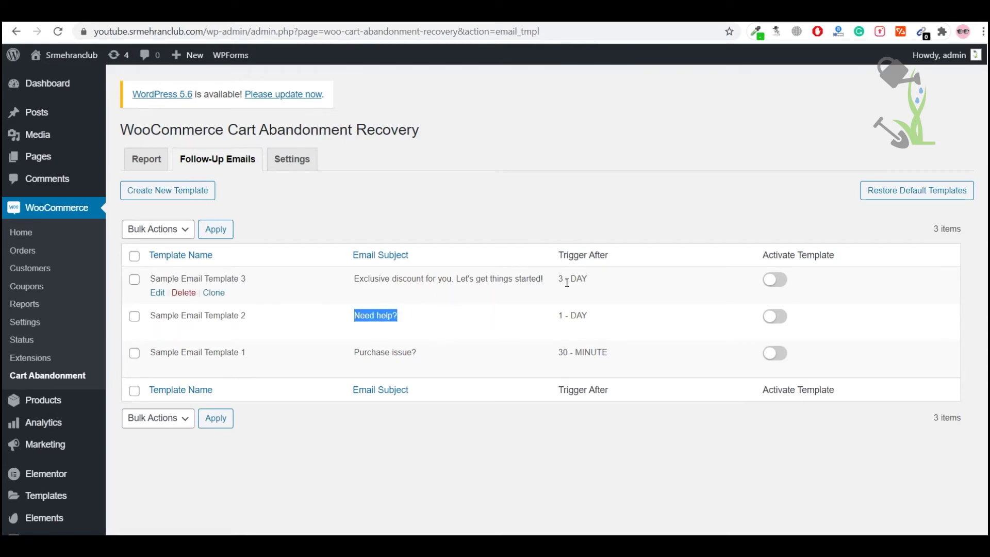
mouse_move(567, 282)
left_mouse_down()
mouse_move(590, 281)
mouse_move(557, 277)
left_mouse_up()
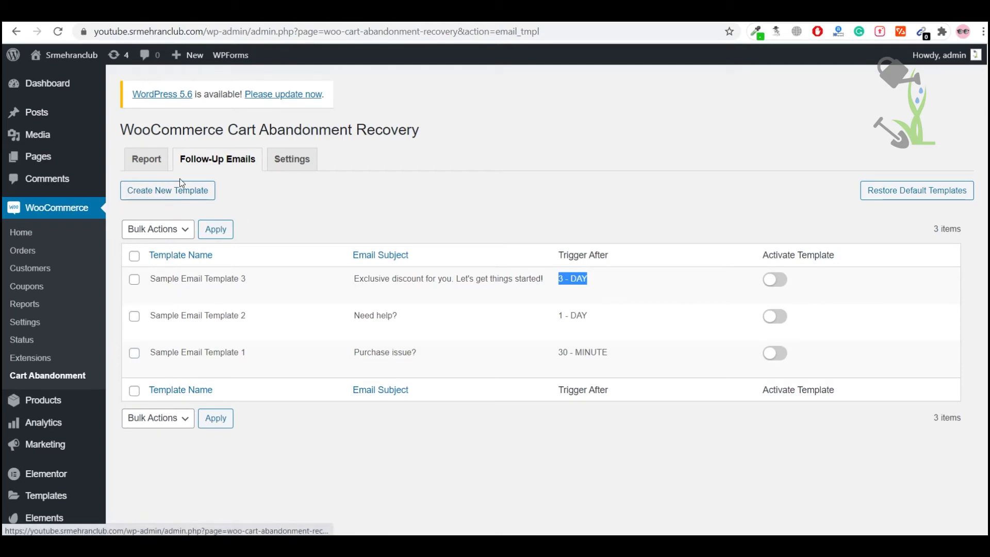
Replace Sample Email Template 1's 'Purchase issue?' subject with 'Why did you leave ? Something happened ?', fixing the typo
left_click(158, 366)
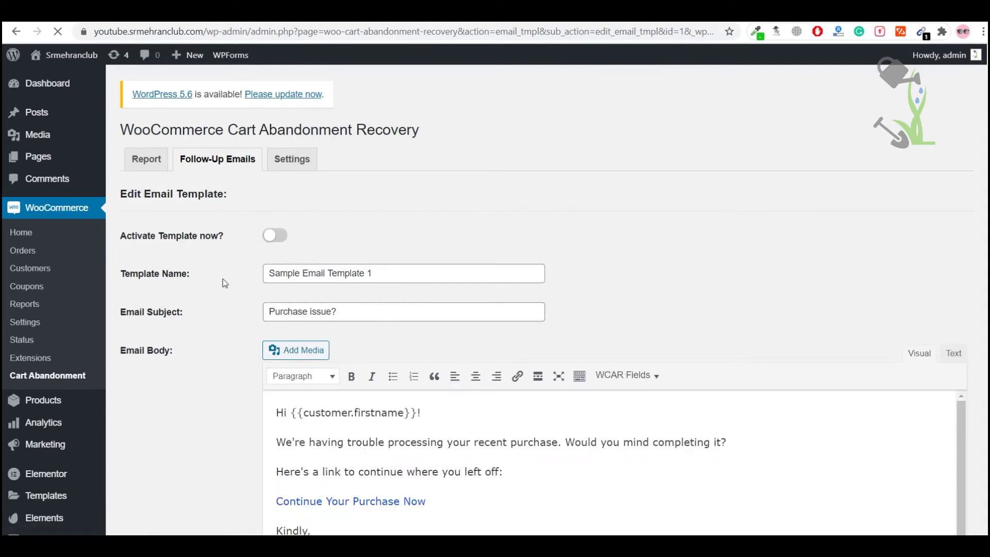
left_click(288, 273)
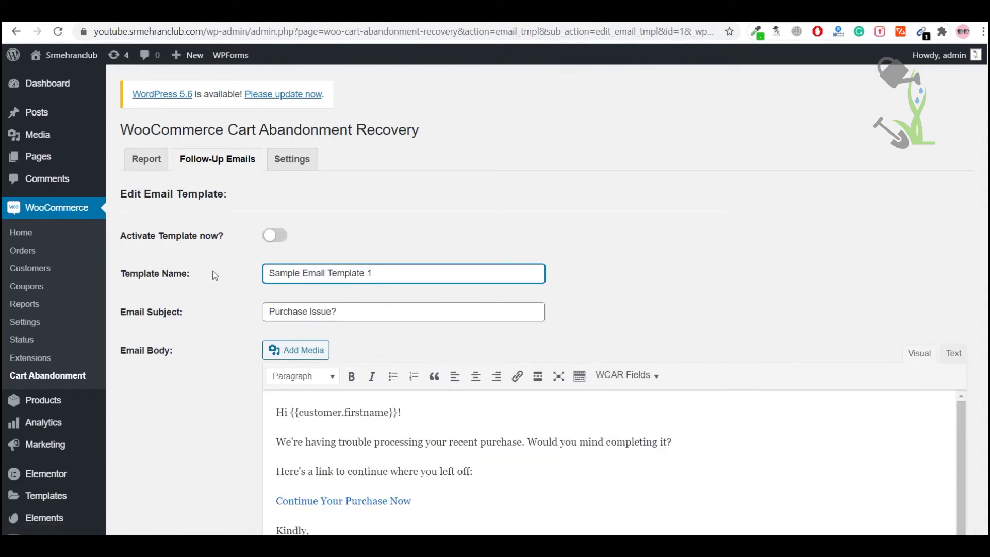
left_click(264, 313)
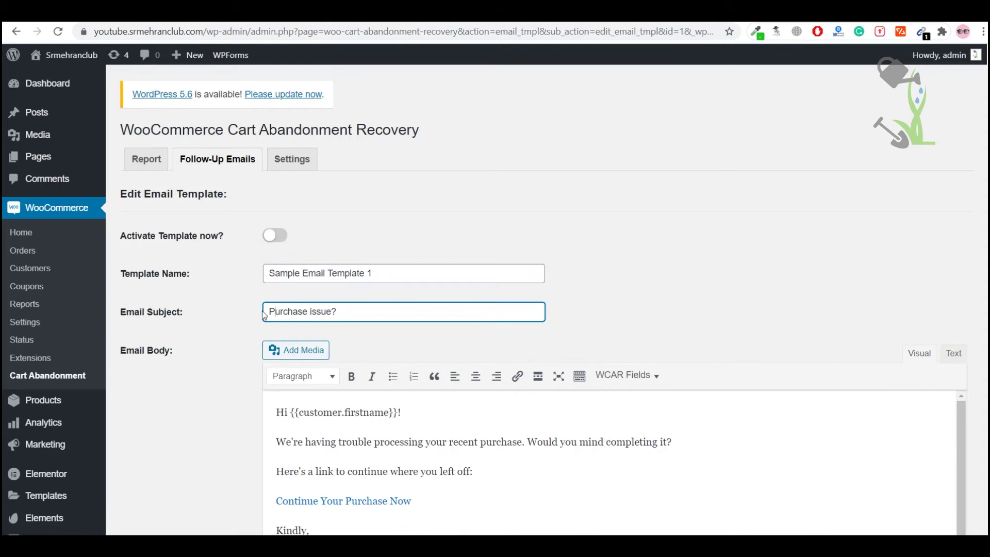
left_click_drag(350, 311, 239, 309)
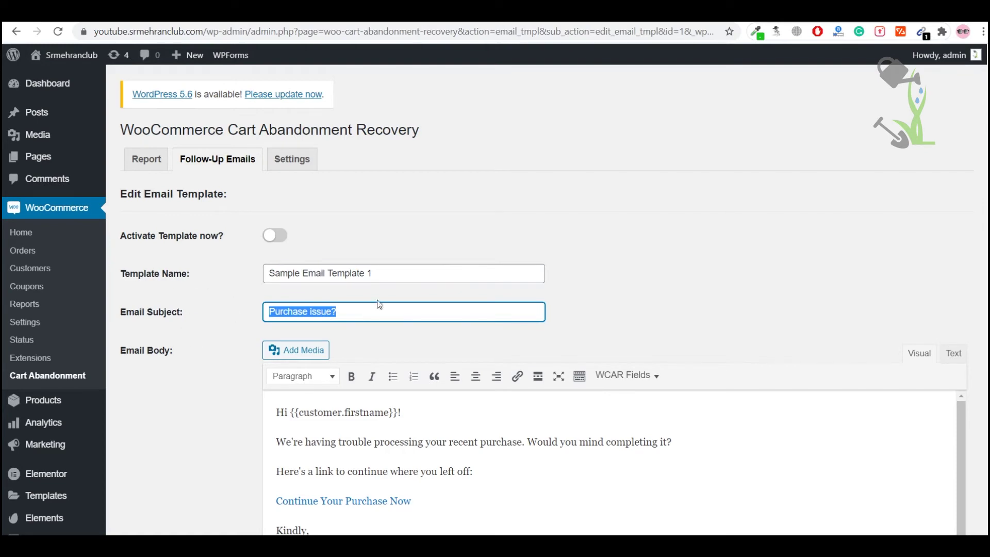
left_click(332, 312)
triple_click(312, 304)
type("Why did you leave ? Somehting happened ?")
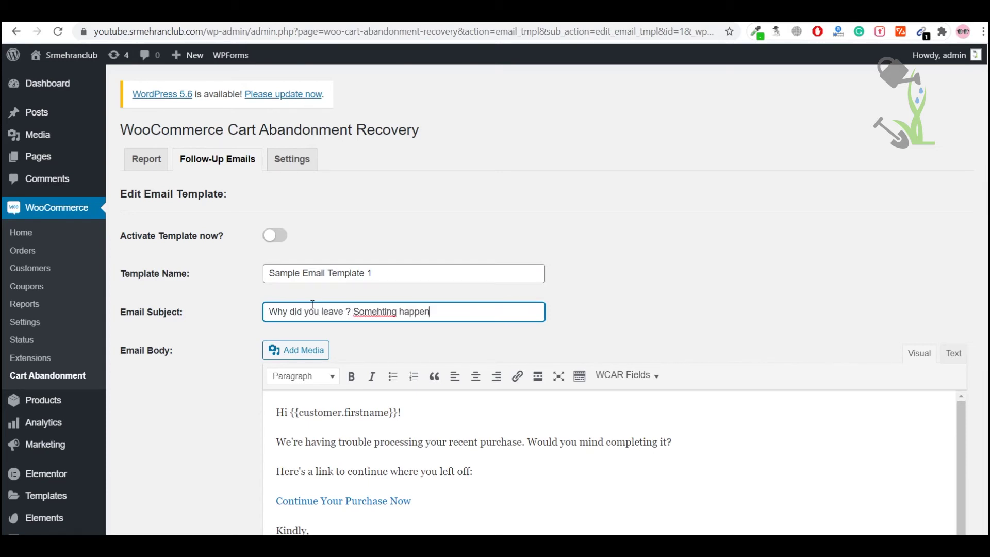
right_click(371, 313)
left_click(404, 327)
scroll(583, 354, "down", 3)
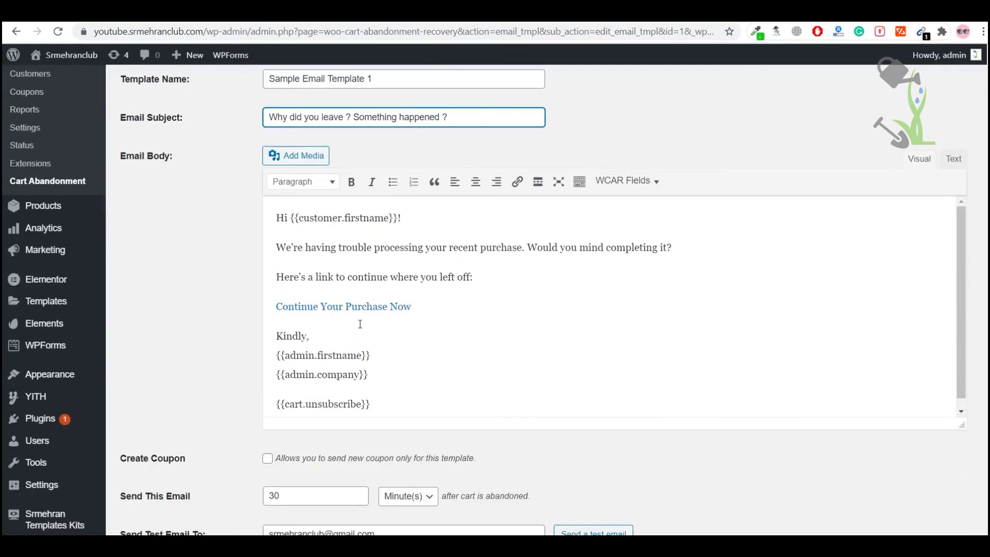
left_click(292, 311)
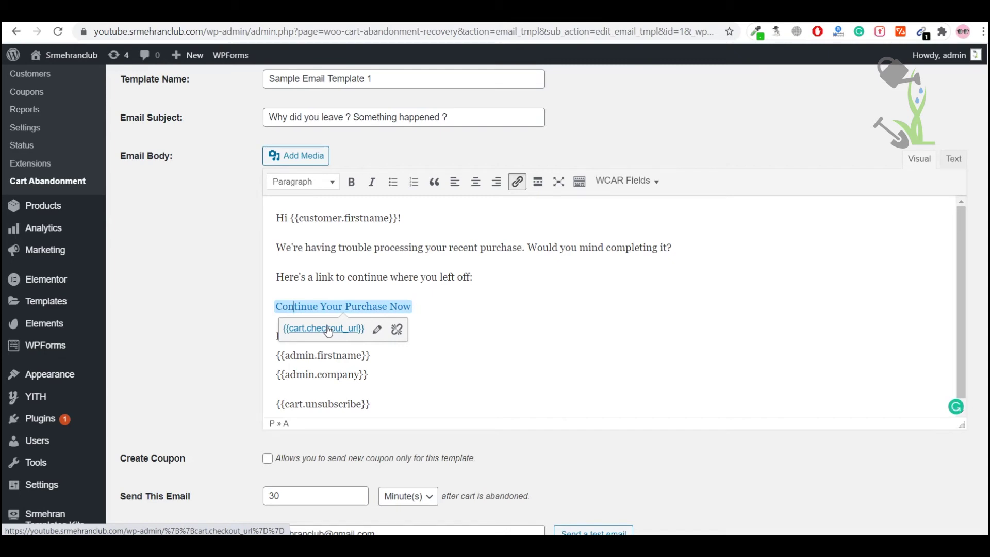
left_click(446, 365)
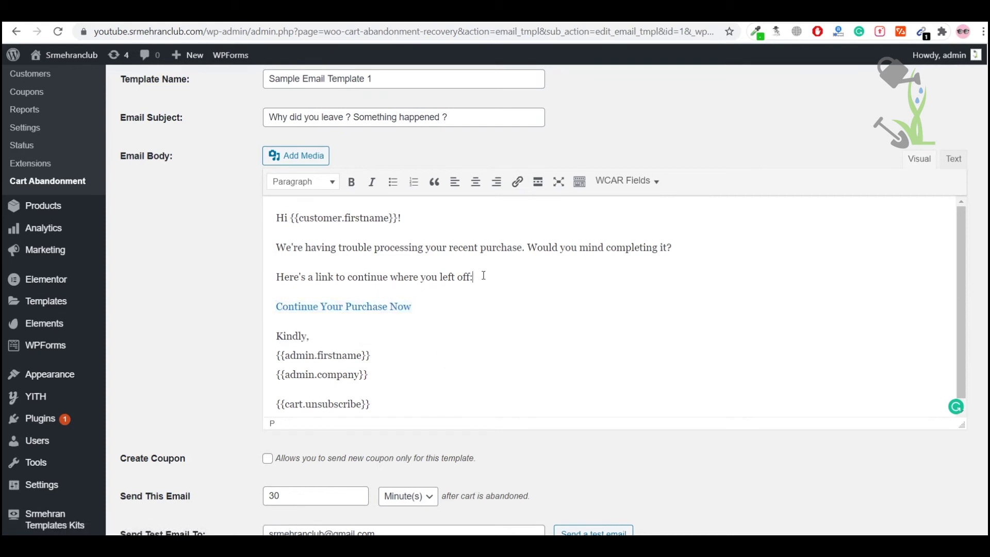
left_click_drag(481, 276, 554, 265)
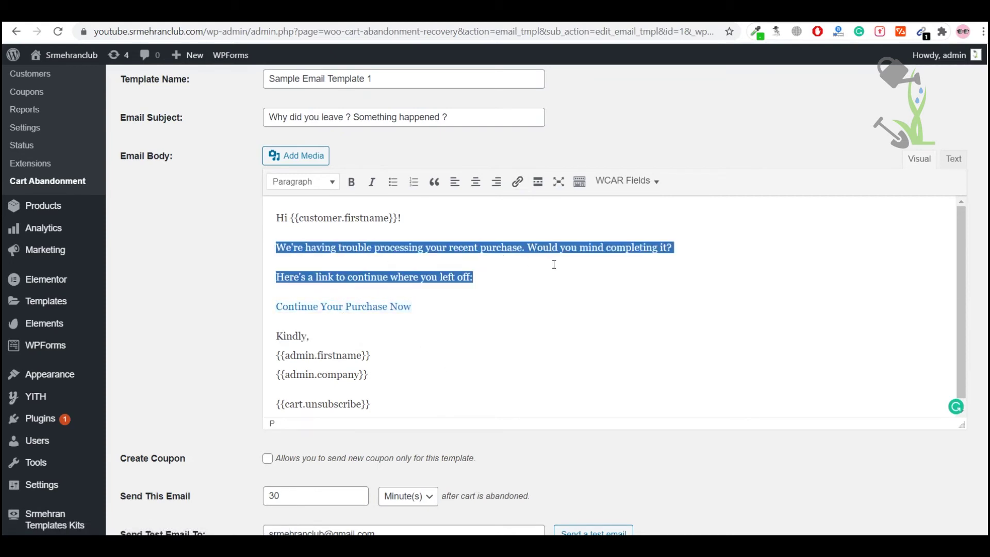
left_click(554, 264)
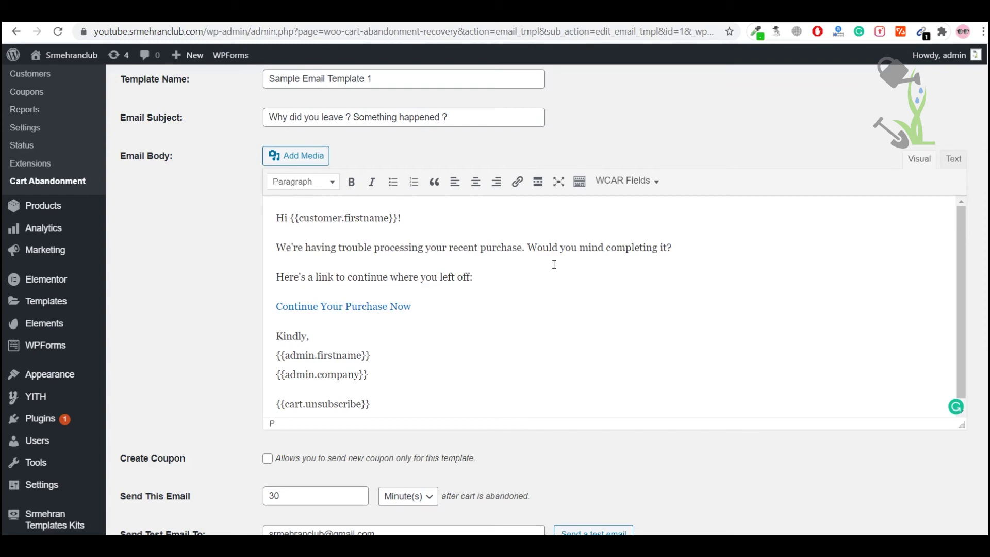
scroll(542, 315, "down", 1)
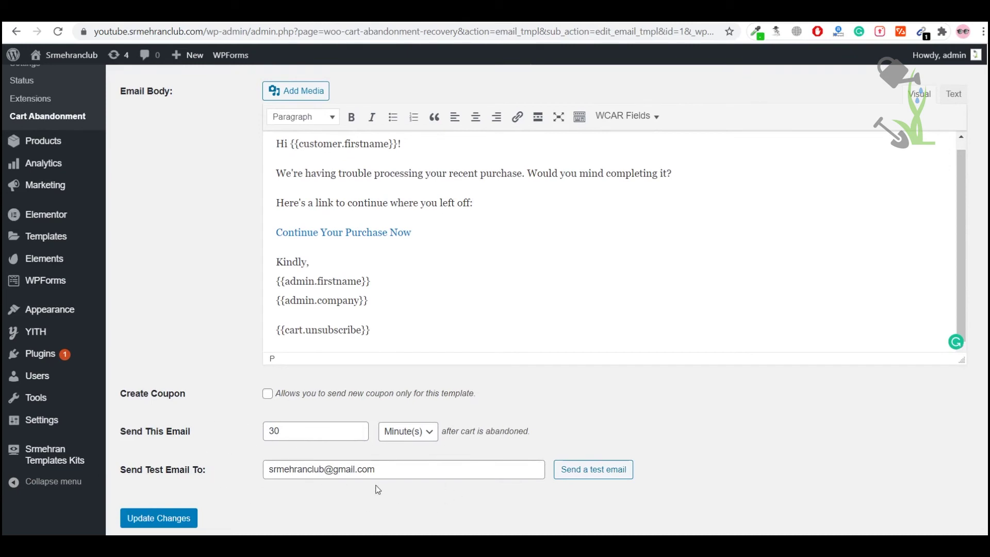
double_click(269, 470)
left_click_drag(268, 471, 438, 465)
left_click(388, 473)
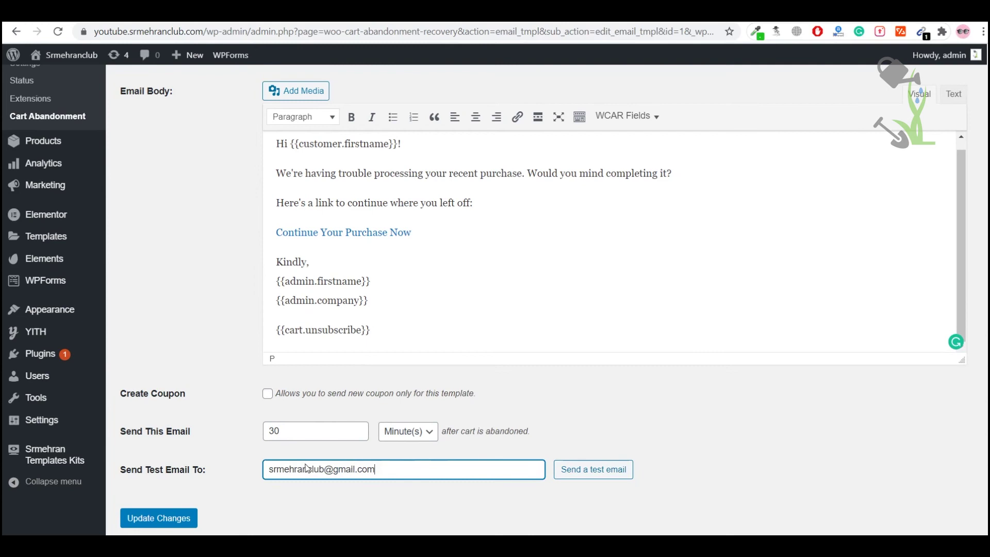
left_click(409, 431)
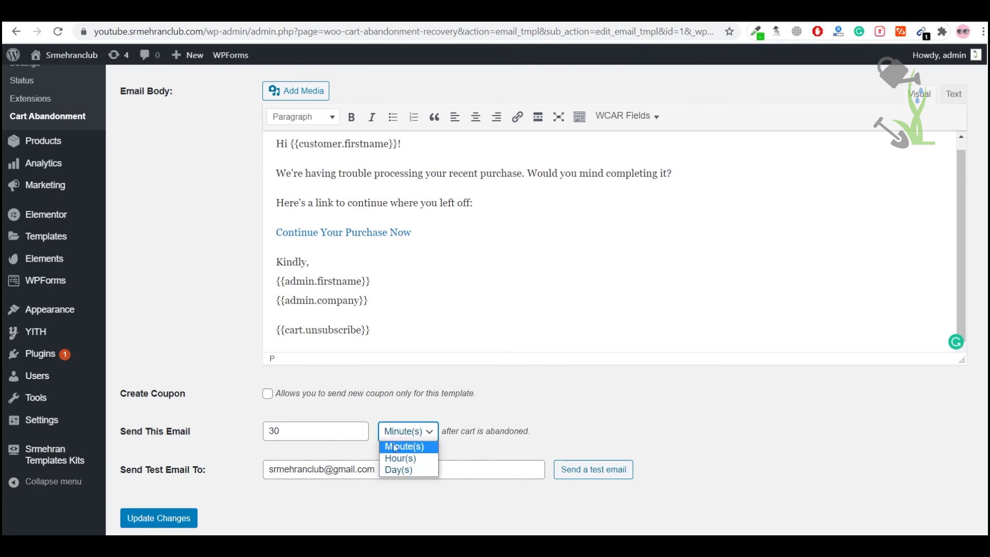
left_click_drag(530, 431, 264, 431)
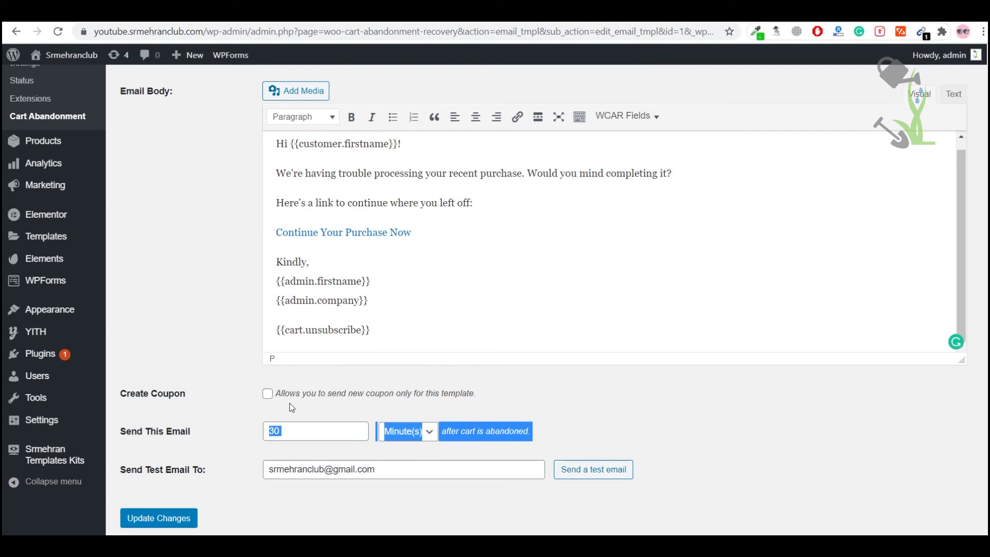
scroll(292, 408, "up", 5)
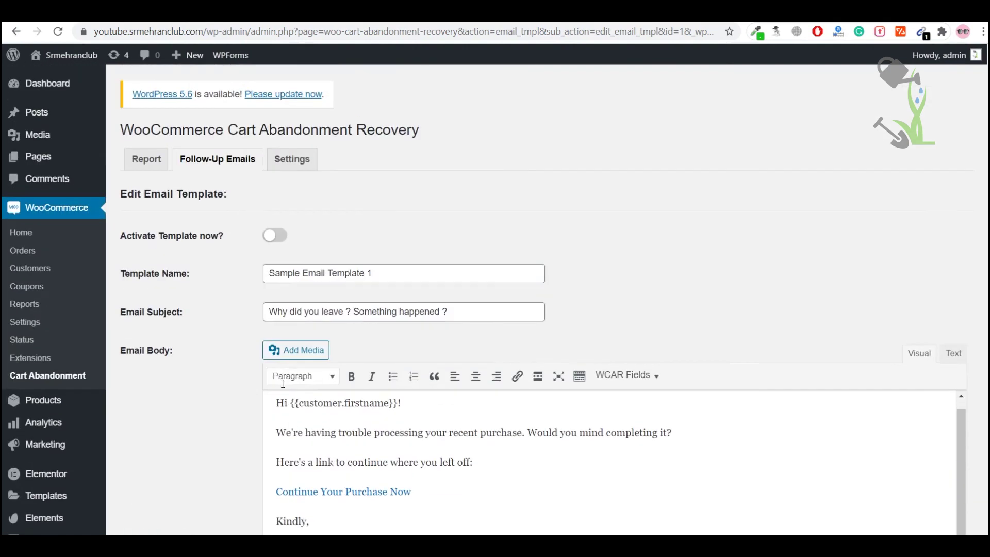
Return to the Report tab, then choose Visit Site to load the public front page
left_click(147, 160)
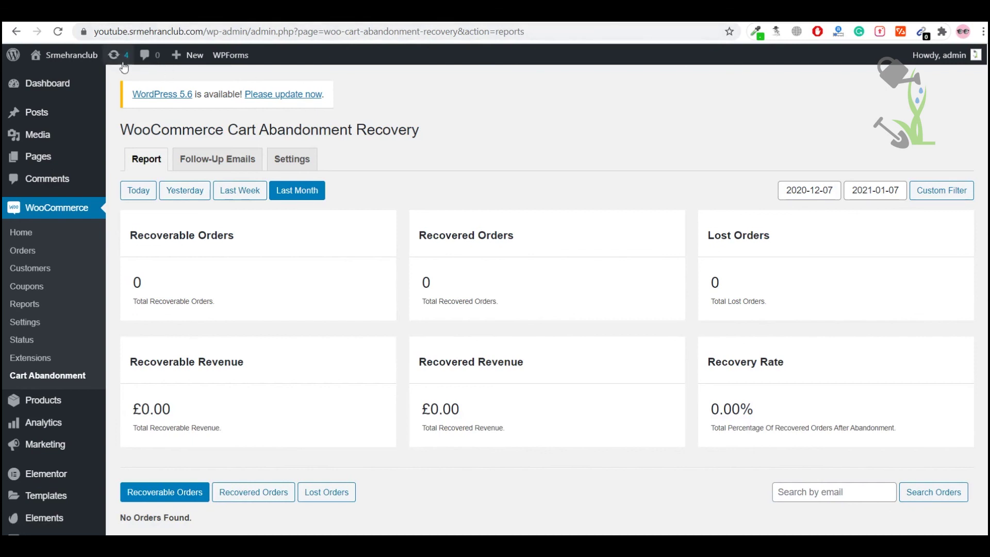
mouse_move(65, 57)
left_click(65, 79)
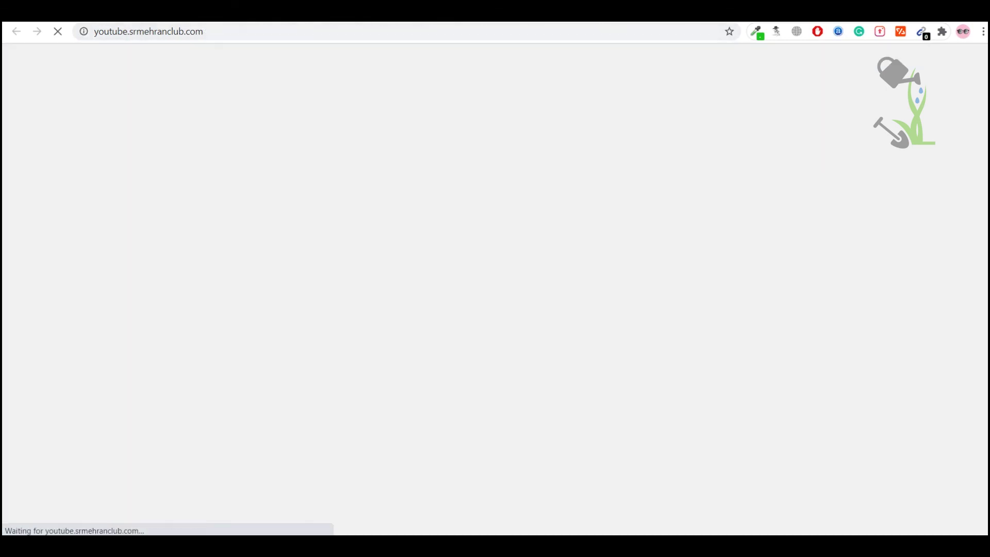